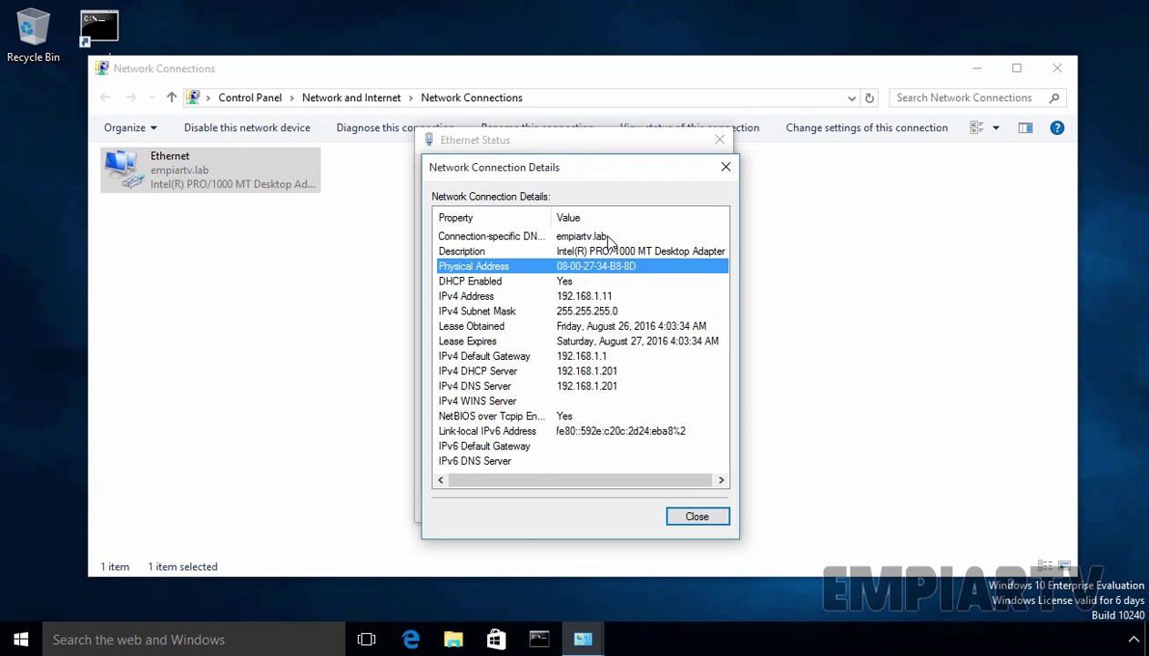
- Close the client's Ethernet details and status windows, then inspect the client's existing lease under Address Leases in the server's DHCP console
click(697, 516)
click(694, 506)
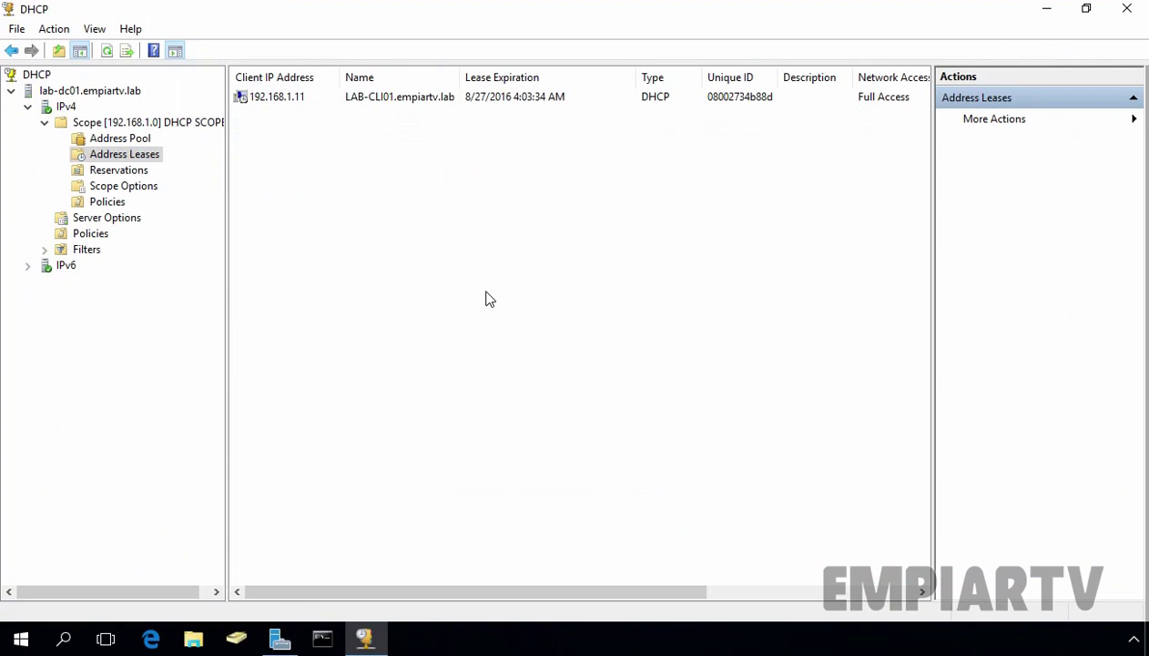
click(106, 172)
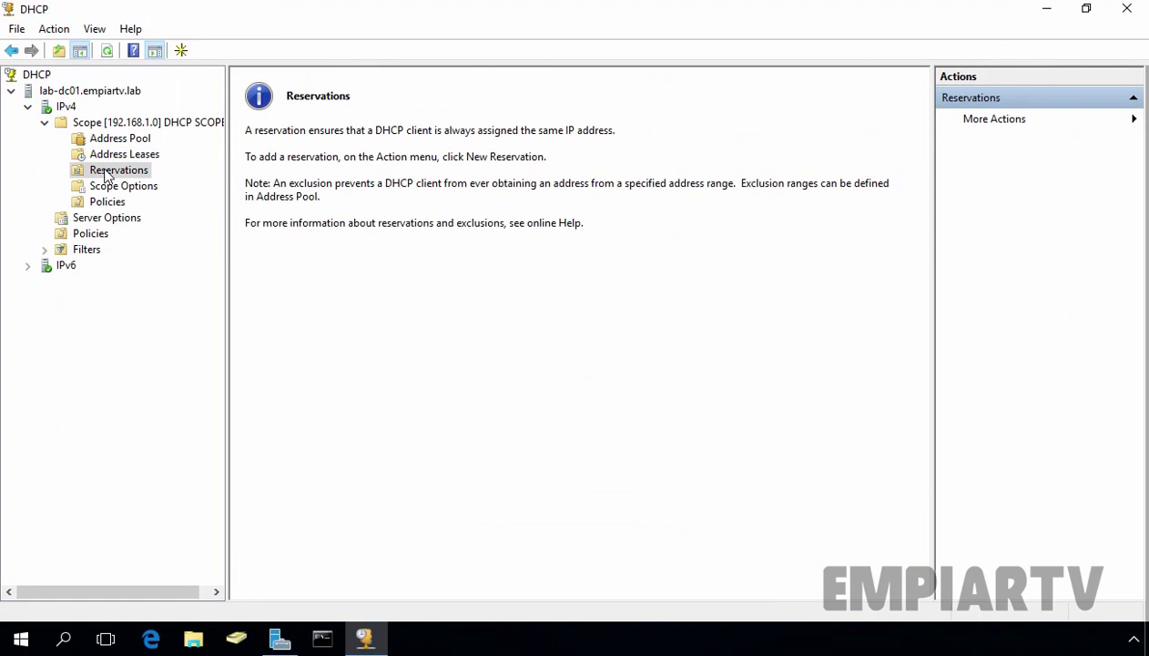
click(117, 155)
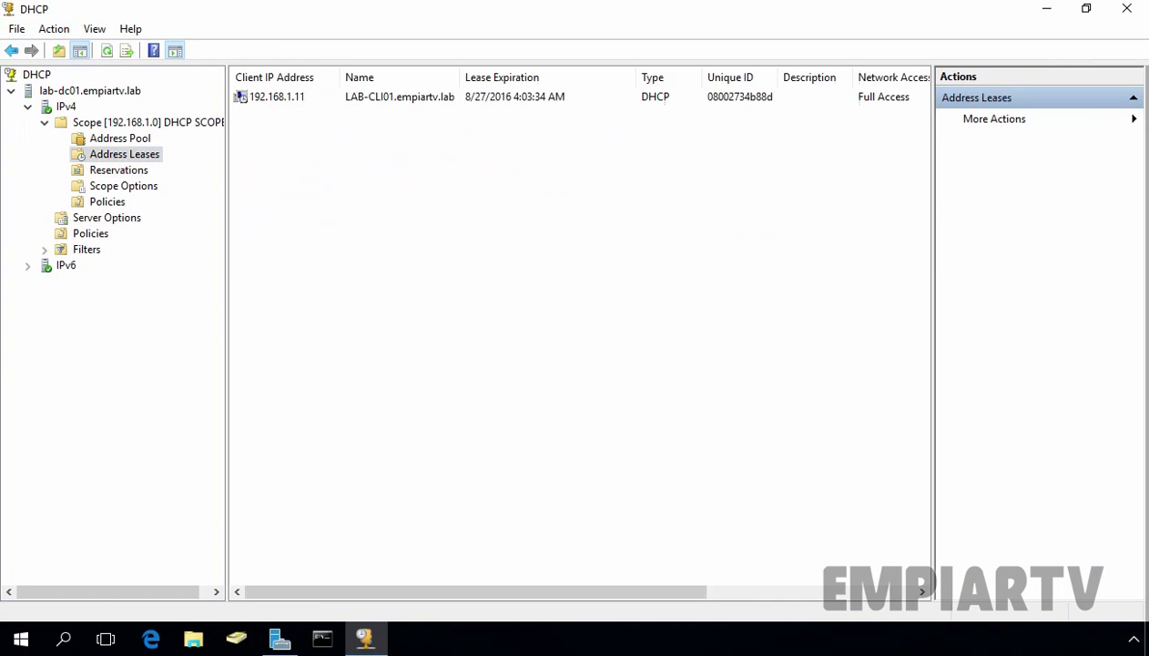
click(354, 104)
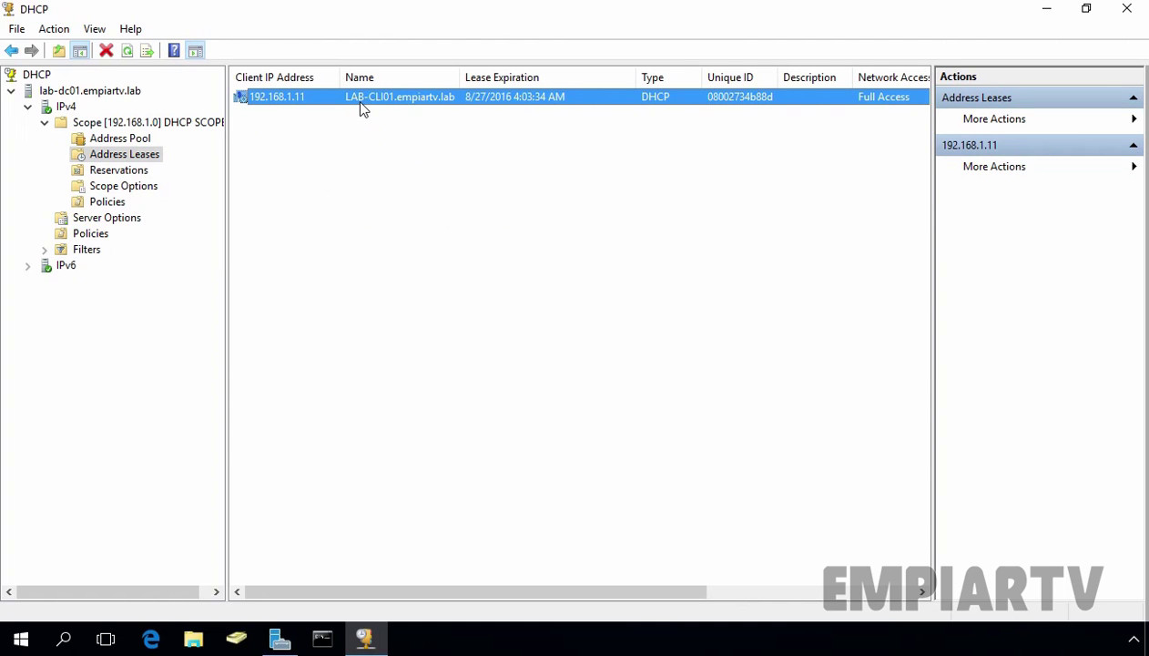
right_click(359, 102)
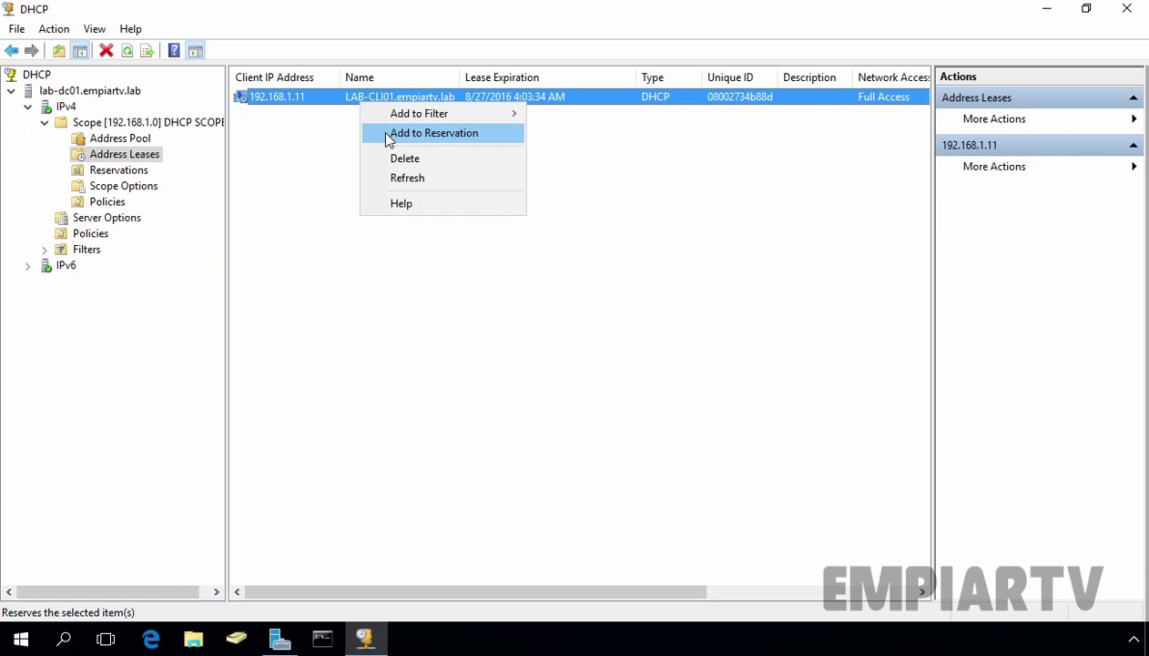
click(428, 133)
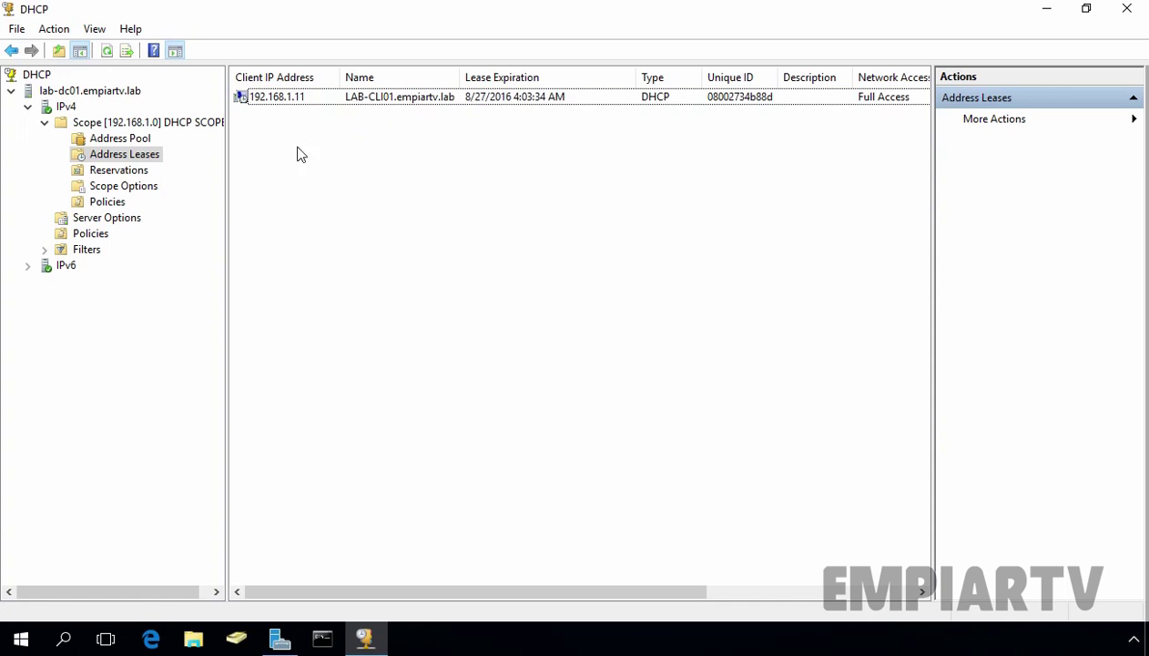
- Start a new reservation in the IPv4 scope named "For Demo Purpose" with IP address 192.168.1.22
click(119, 170)
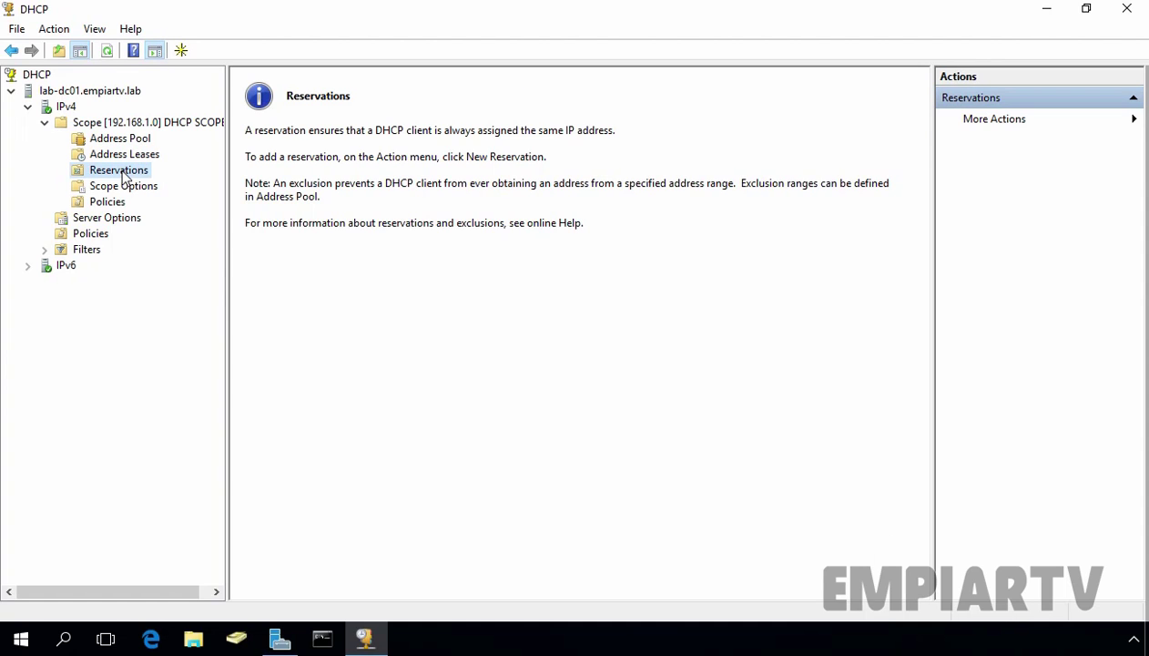
right_click(125, 177)
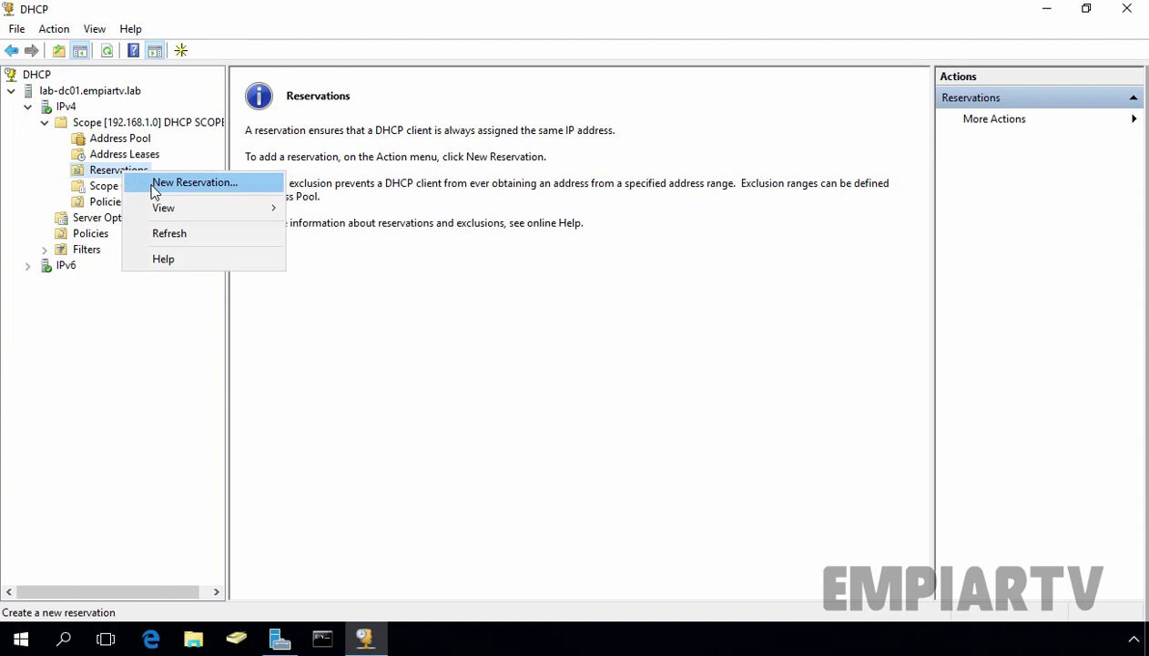
click(156, 187)
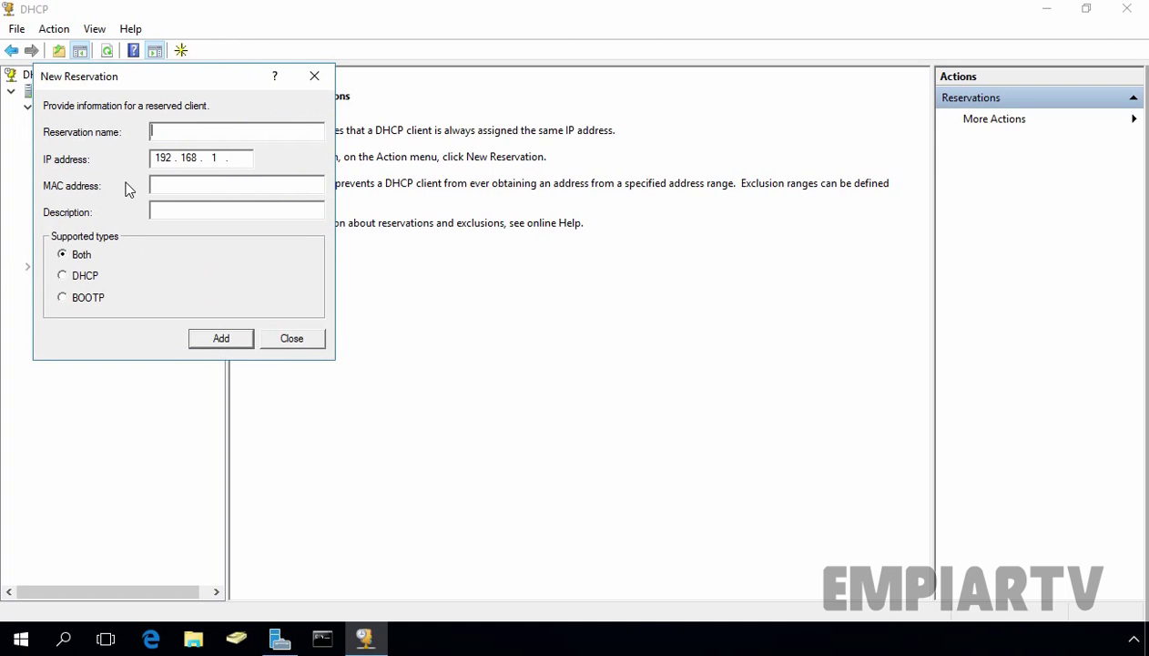
text(For Demo Purpose)
key(Tab)
click(239, 158)
text(20)
- Give the reservation the MAC address 08002734b88d and supported type DHCP, add it, and close the New Reservation dialog
click(232, 183)
text(08002734b88d)
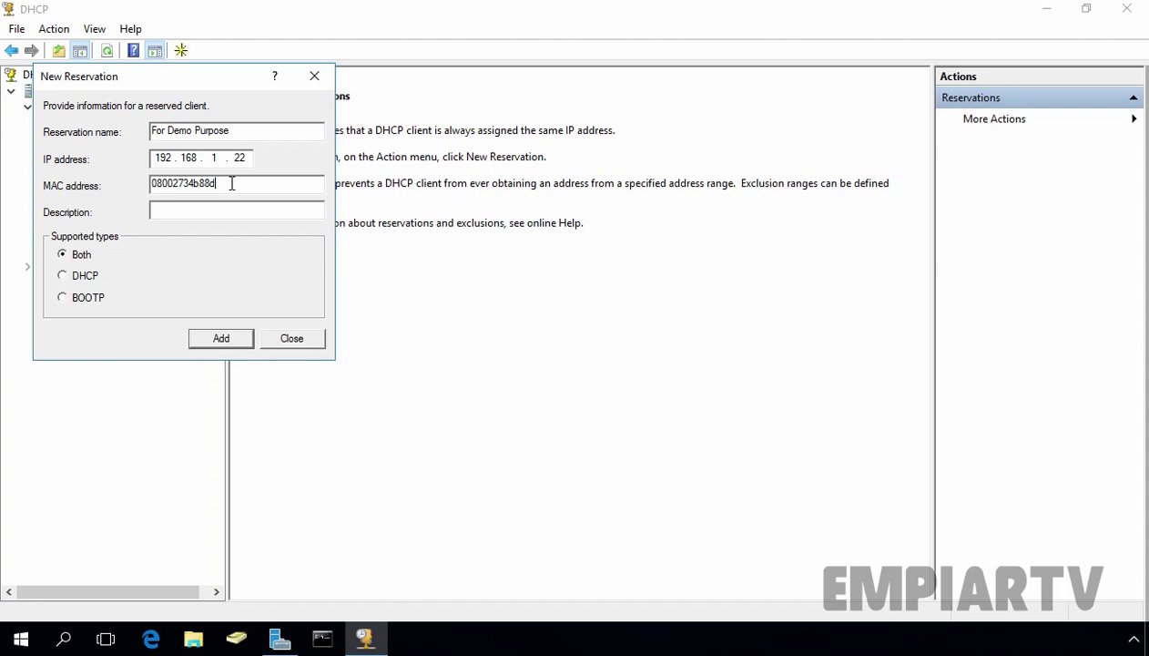
click(93, 280)
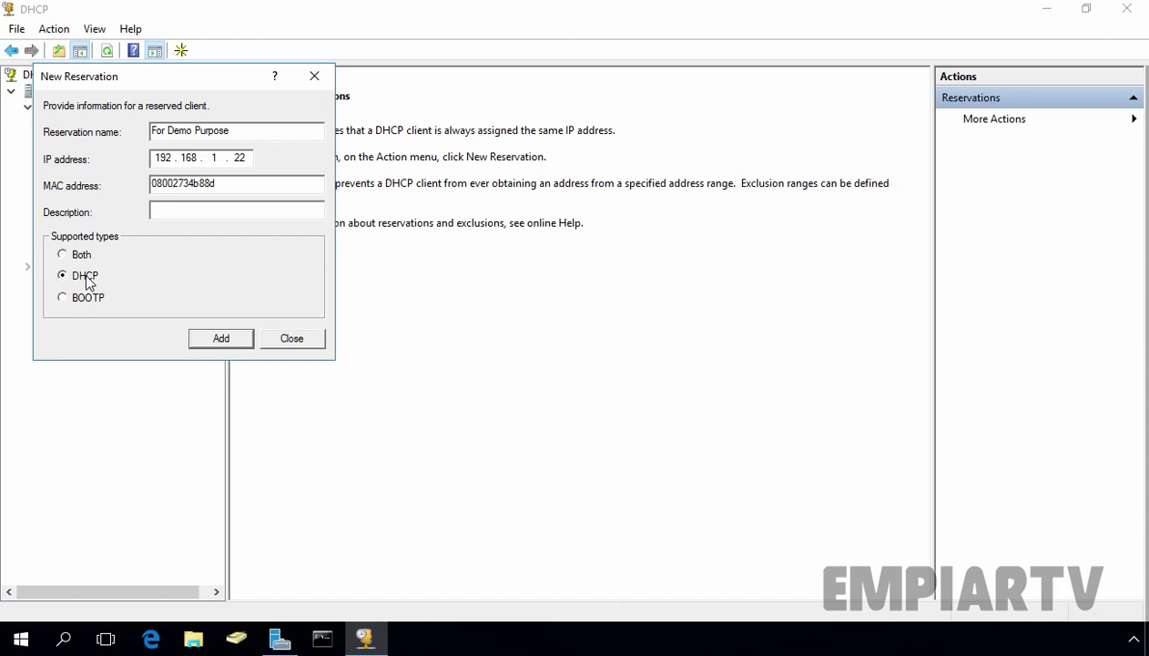
click(210, 344)
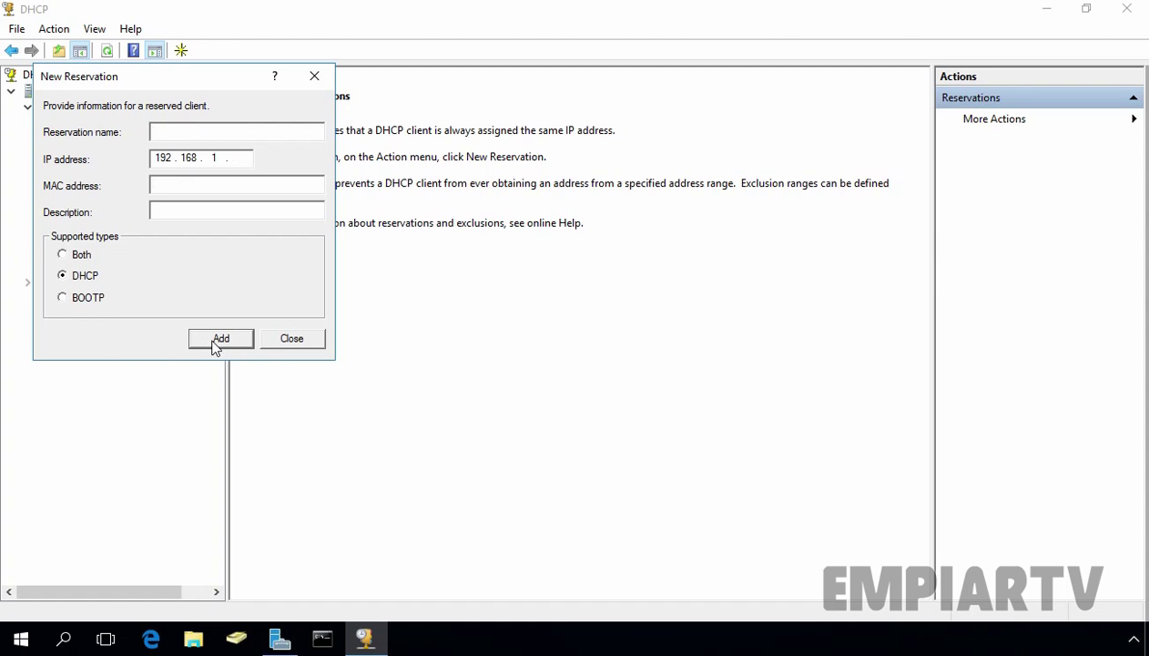
click(290, 340)
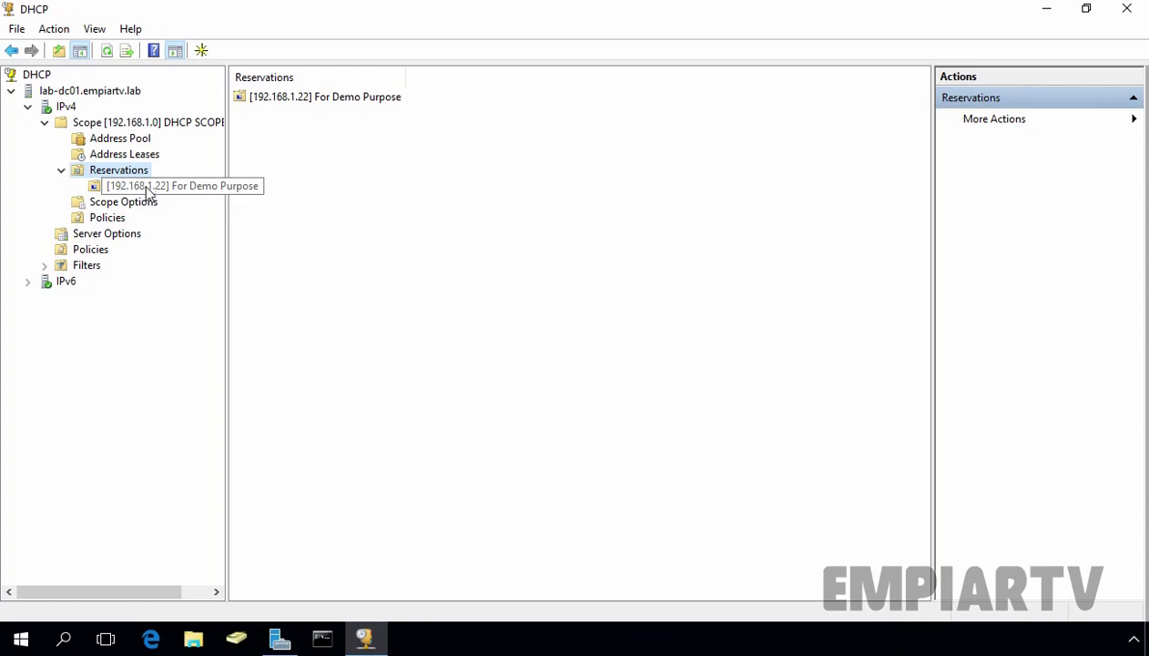
- Review the router, DNS server and DNS domain name options of the "For Demo Purpose" reservation
click(148, 187)
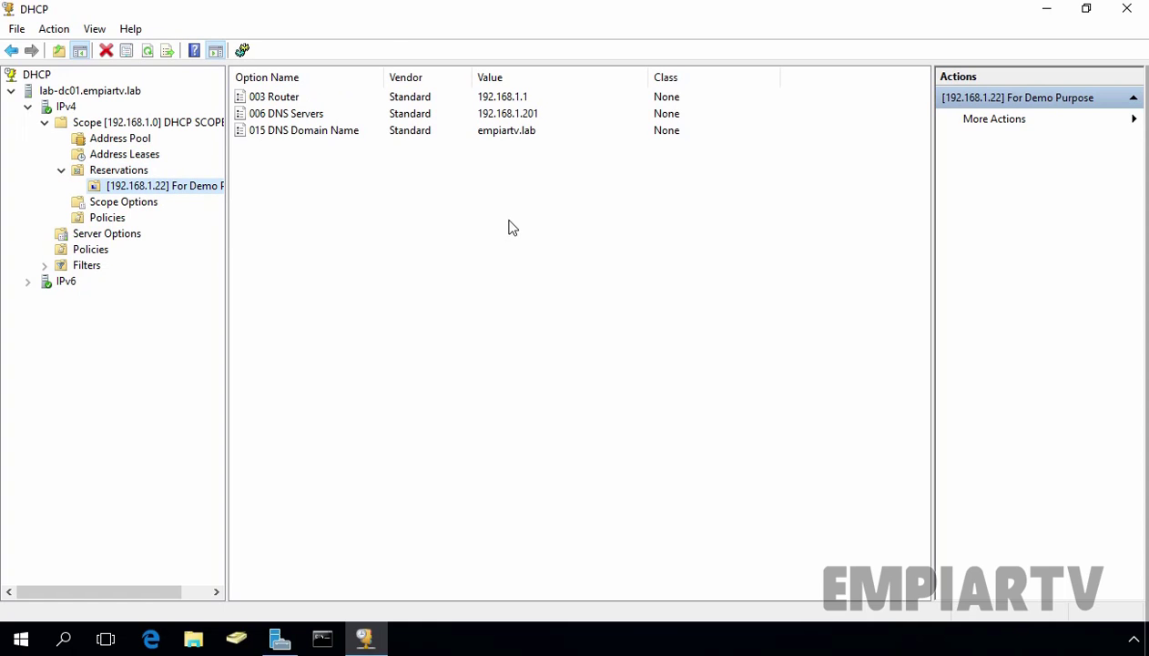
click(278, 100)
click(278, 113)
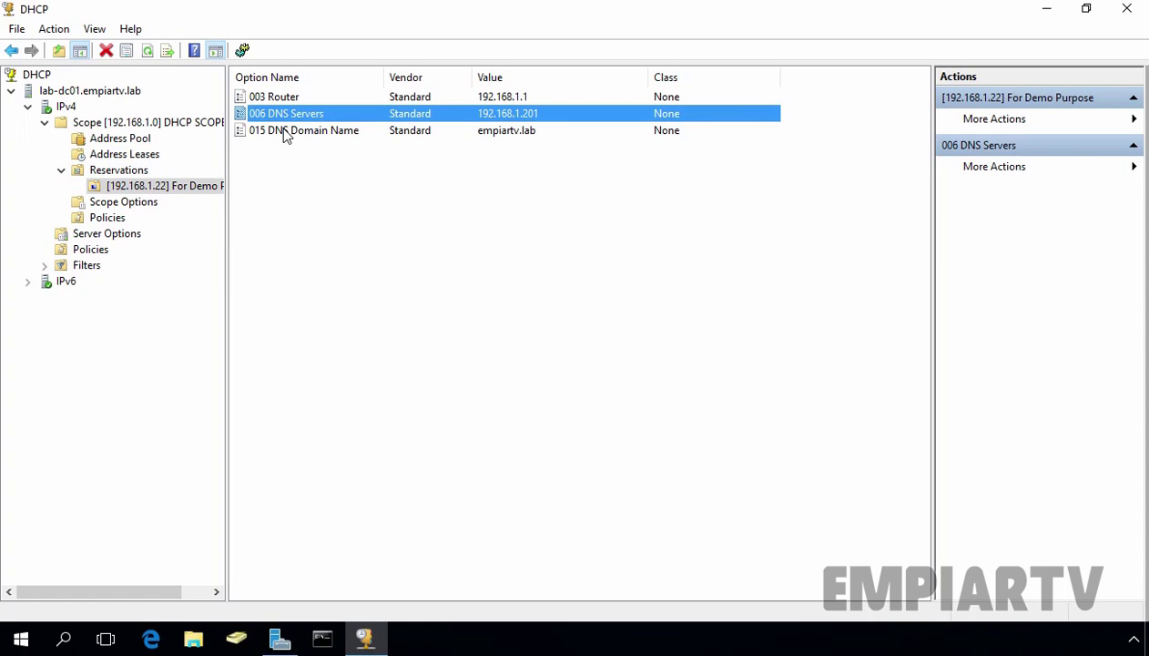
click(285, 133)
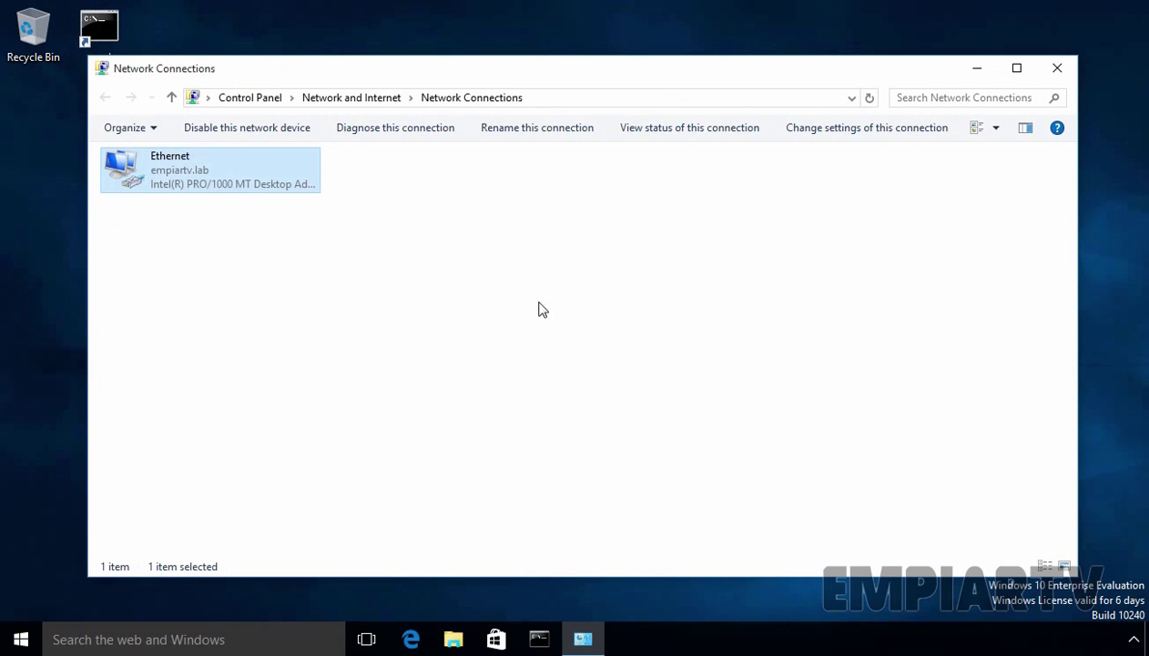
- Switch to the Windows 10 client and release its IP address with ipconfig /release in a command prompt
click(469, 293)
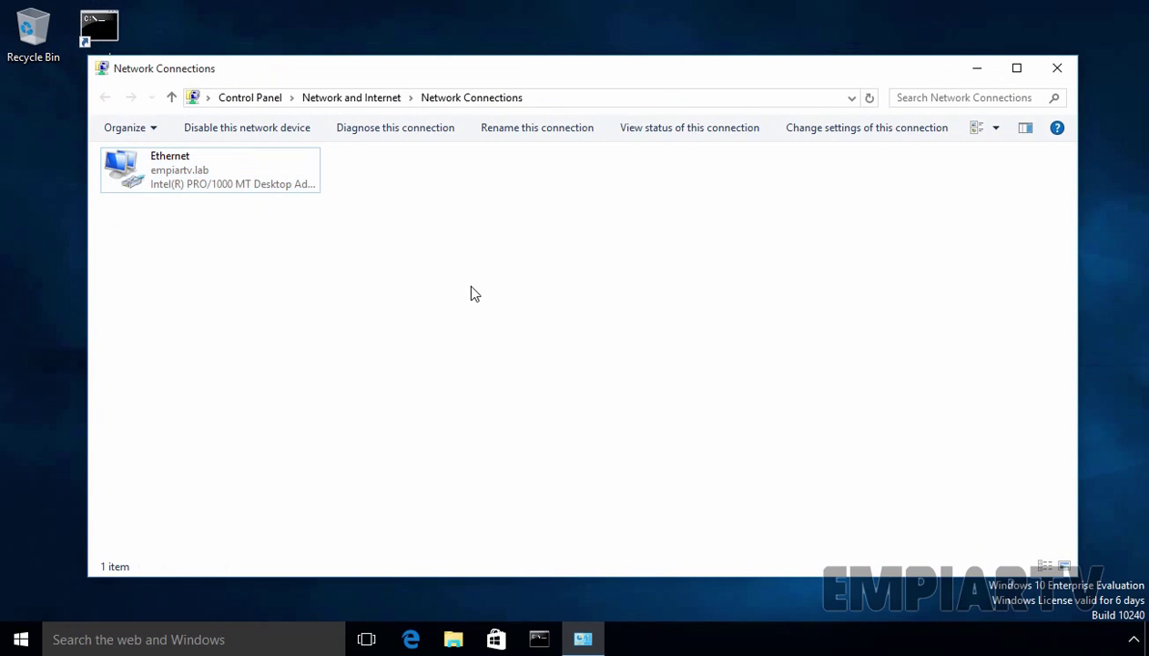
double_click(119, 34)
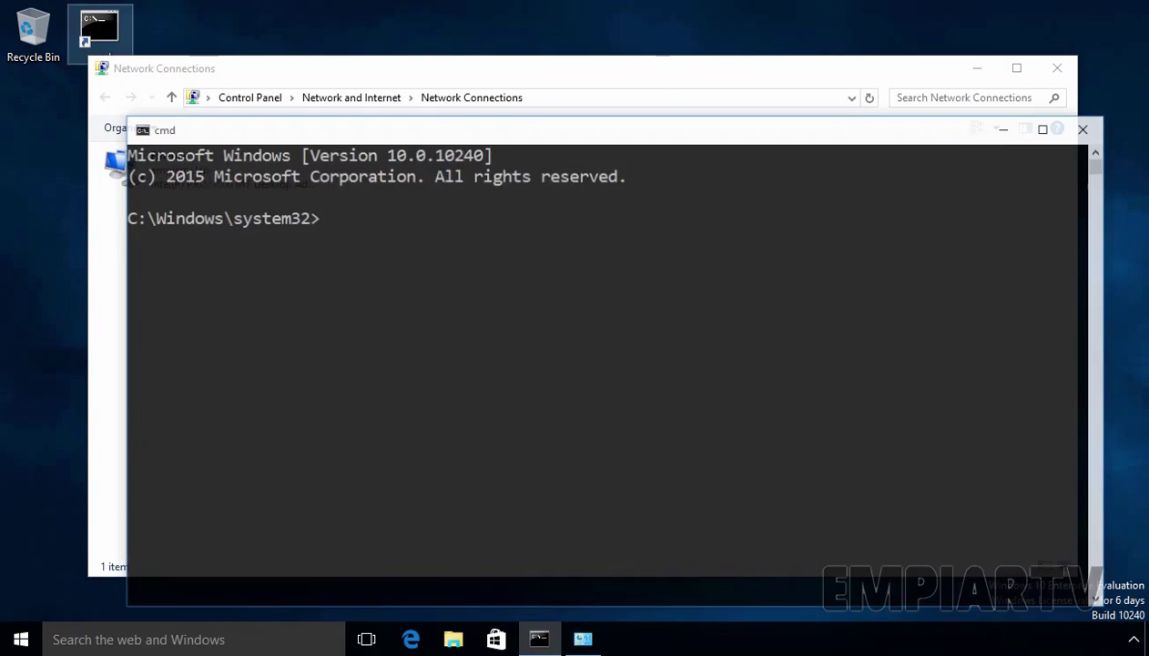
text(ip)
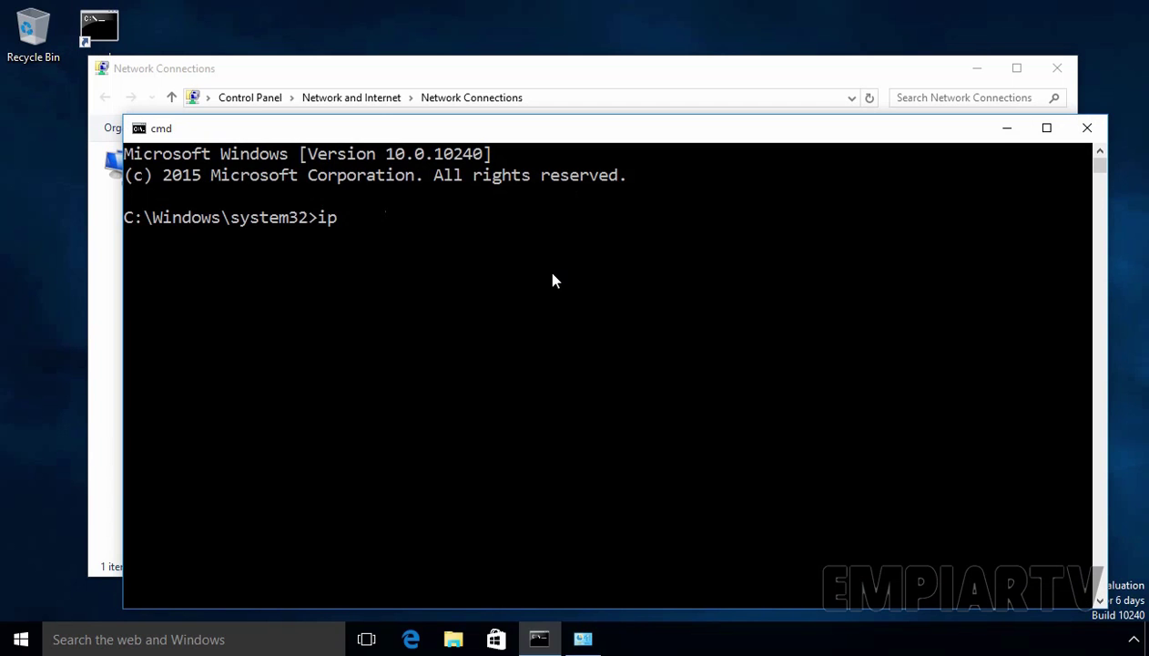
text(config /release)
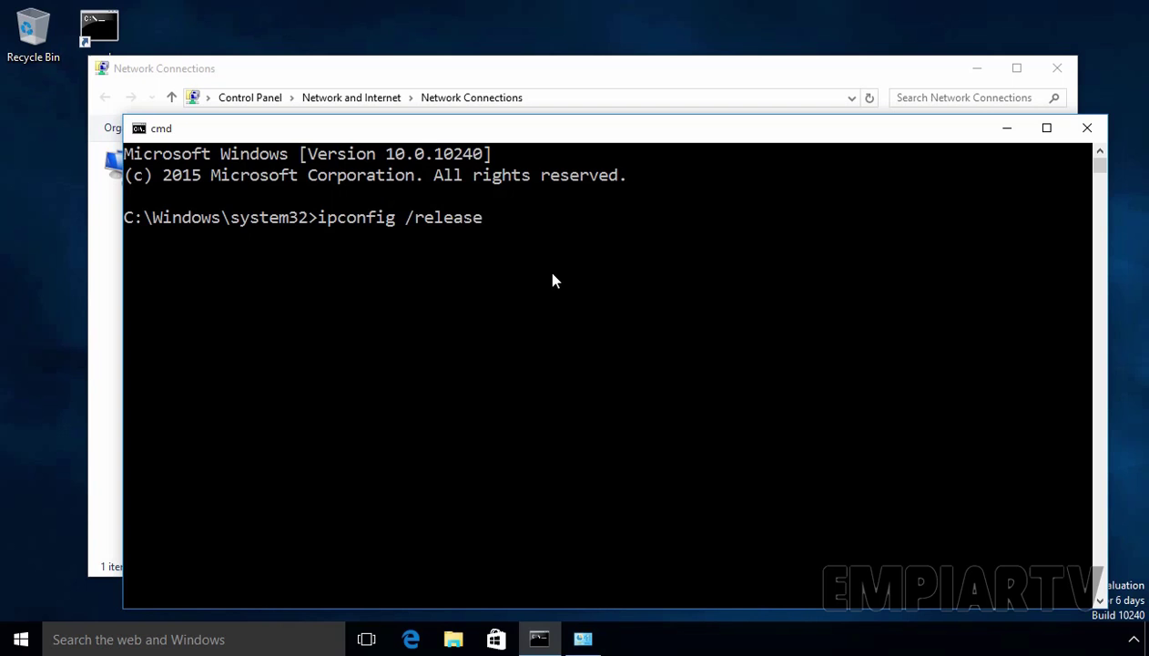
key(Return)
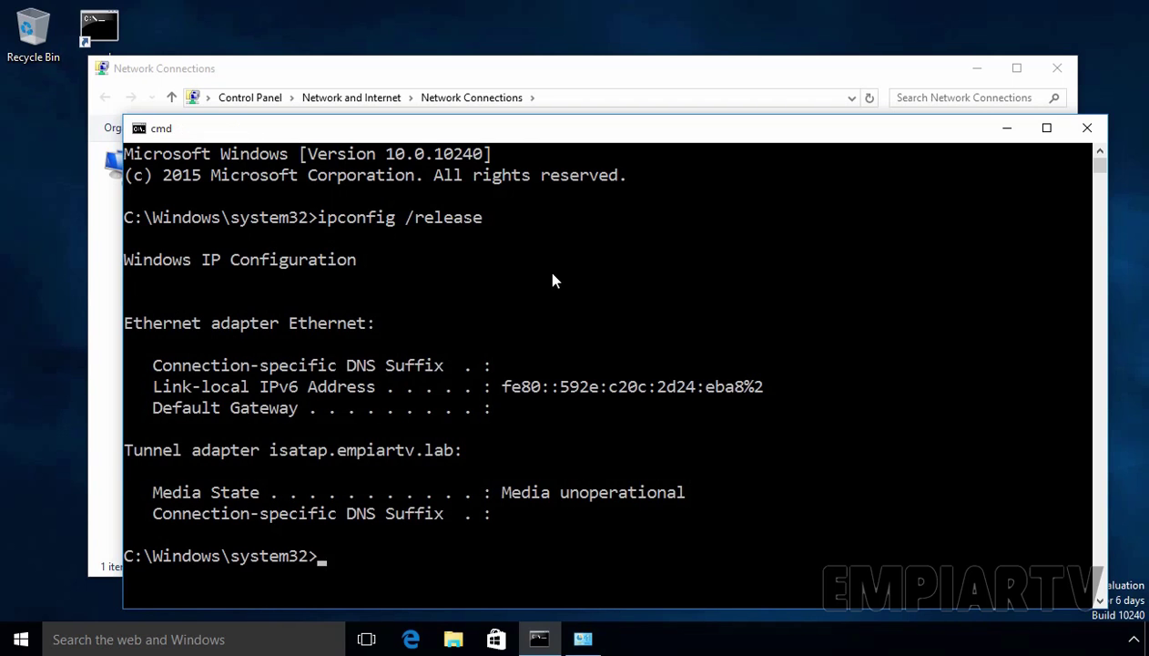
- Request a new IP address for the client with ipconfig /renew
text(ipconfig /ren)
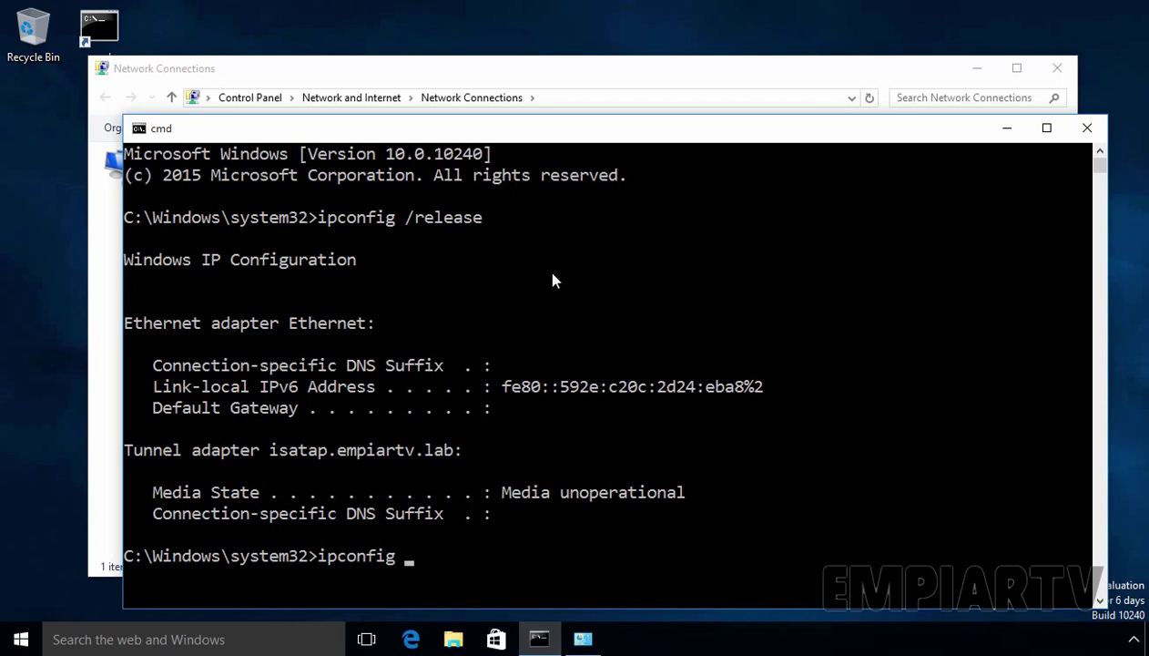
text(ew)
key(Return)
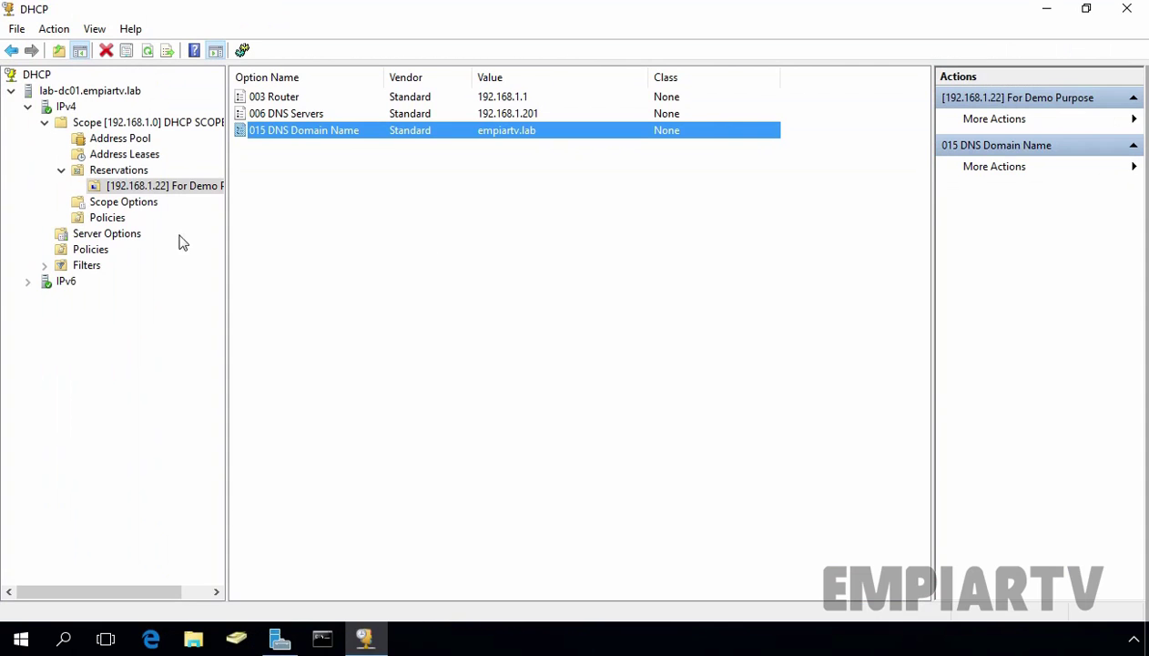
- Return to the server's DHCP console, refresh Address Leases, and select the client's 192.168.1.22 lease to check it
click(116, 155)
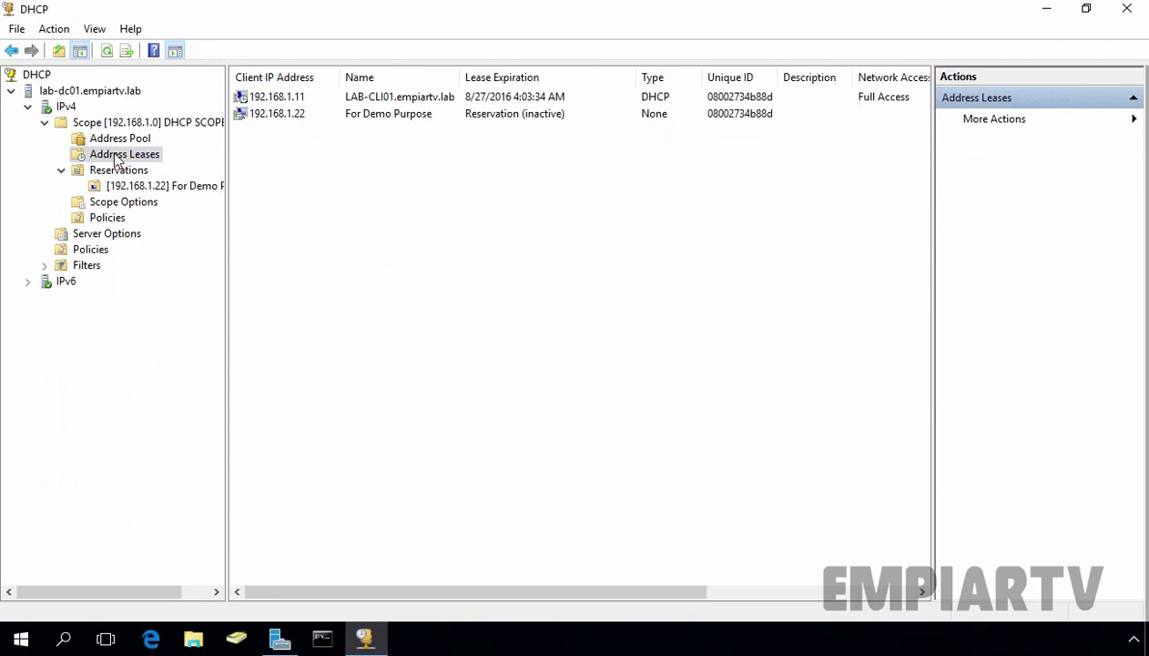
right_click(333, 172)
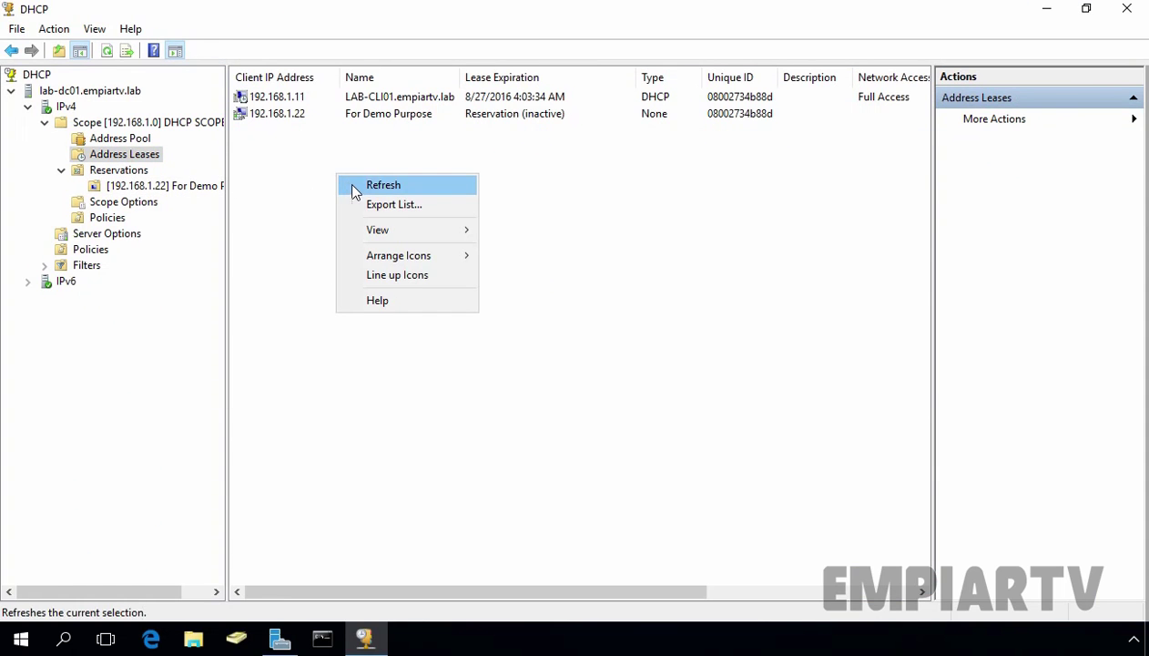
click(357, 186)
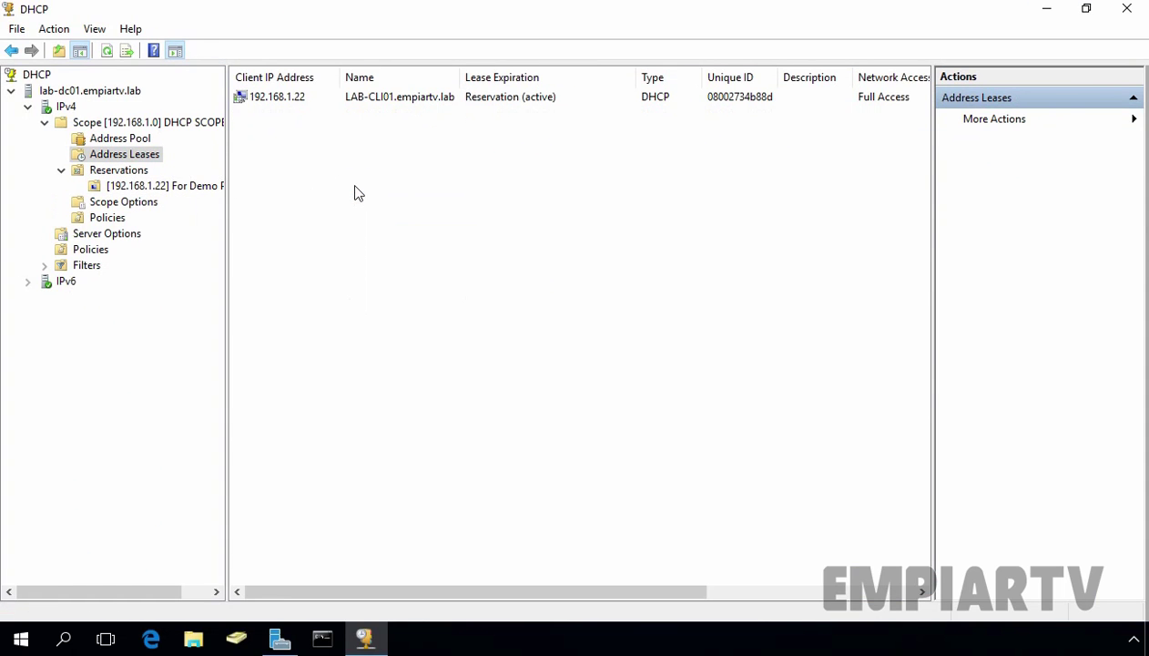
click(277, 103)
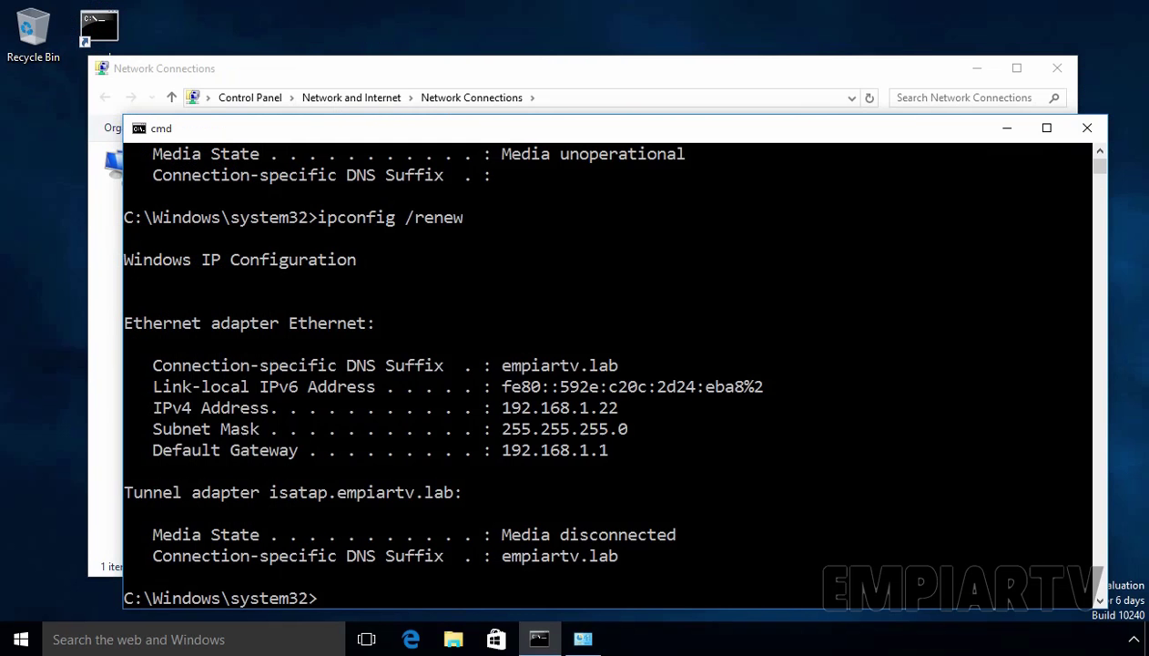
- Back in the client's command prompt, release the reserved address by running ipconfig /release
click(574, 342)
key(Up)
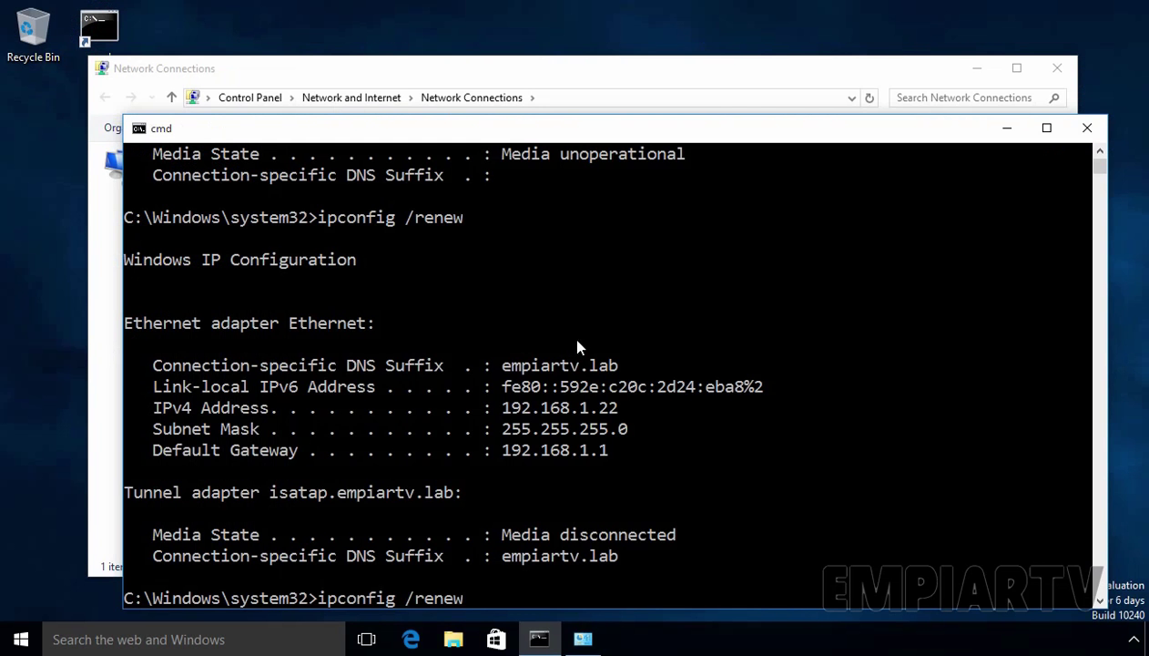
key(BackSpace)
key(BackSpace)
key(BackSpace)
key(BackSpace)
text(release)
key(Return)
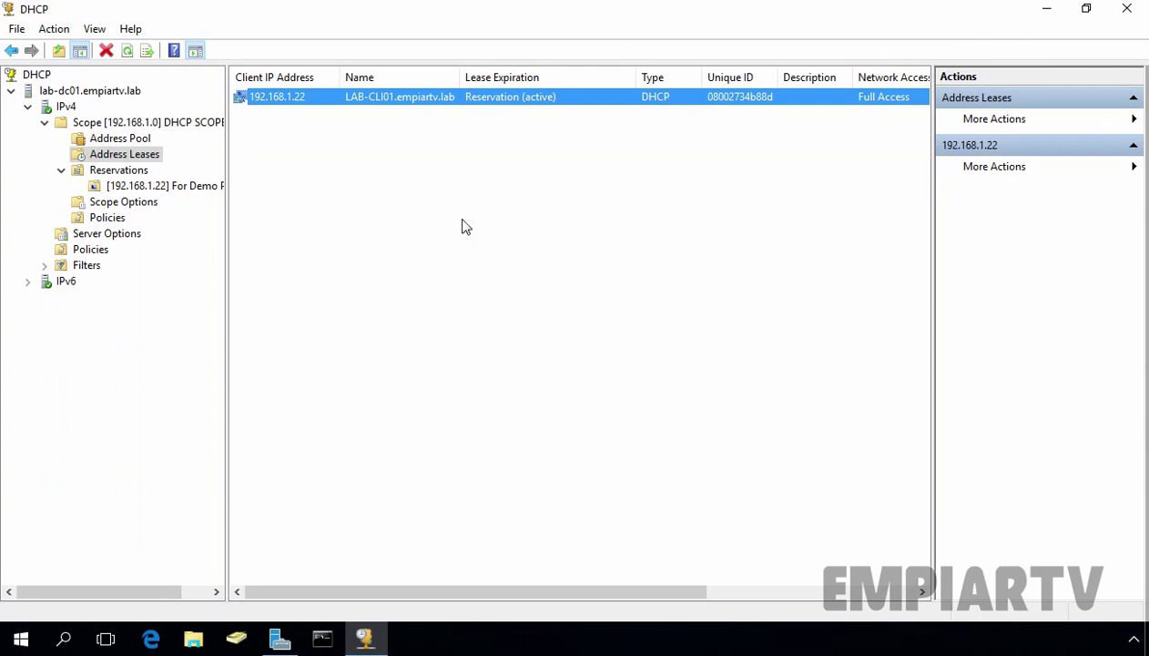
- Refresh Address Leases in the server's DHCP console and check the reservation's status following the release
right_click(428, 201)
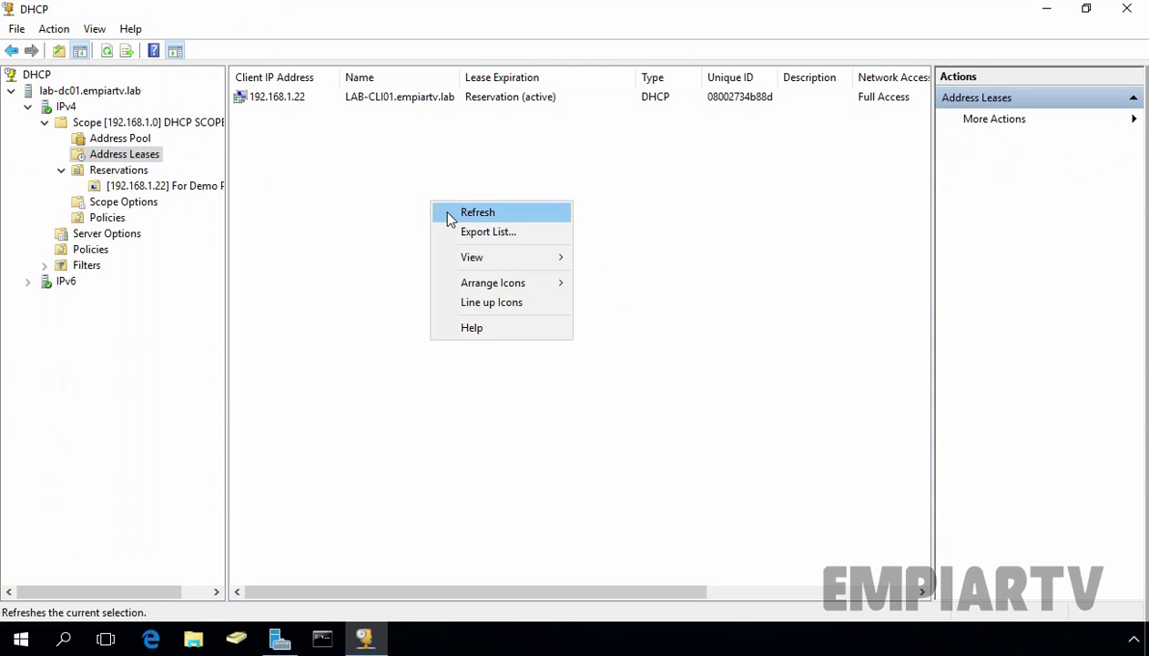
click(449, 218)
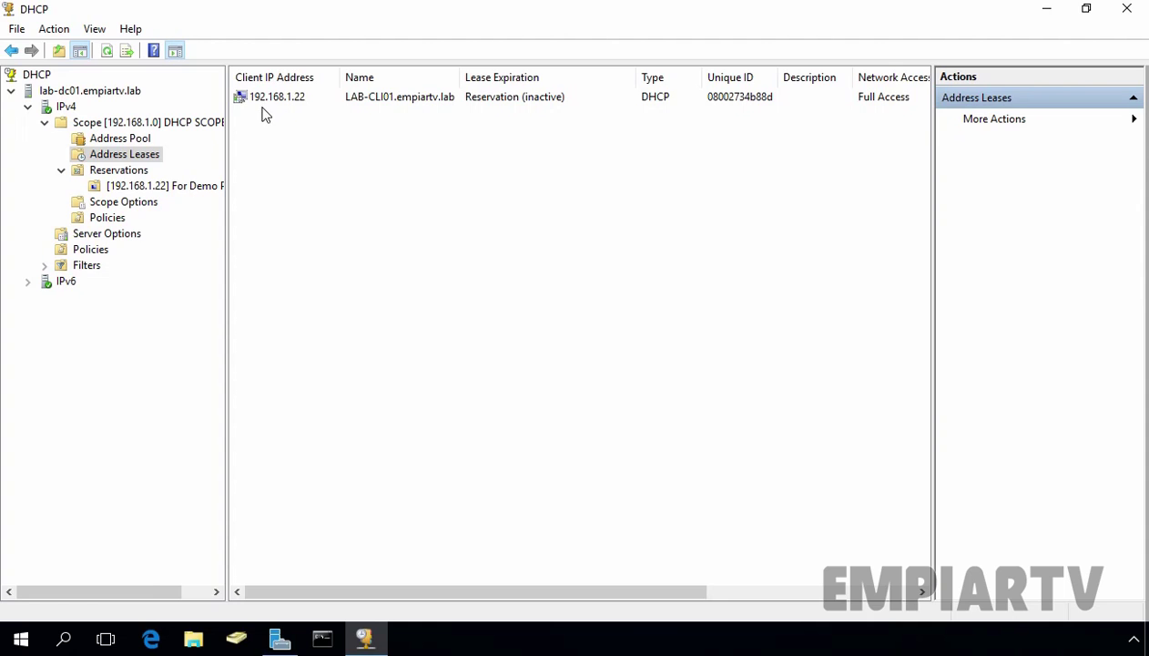
click(491, 104)
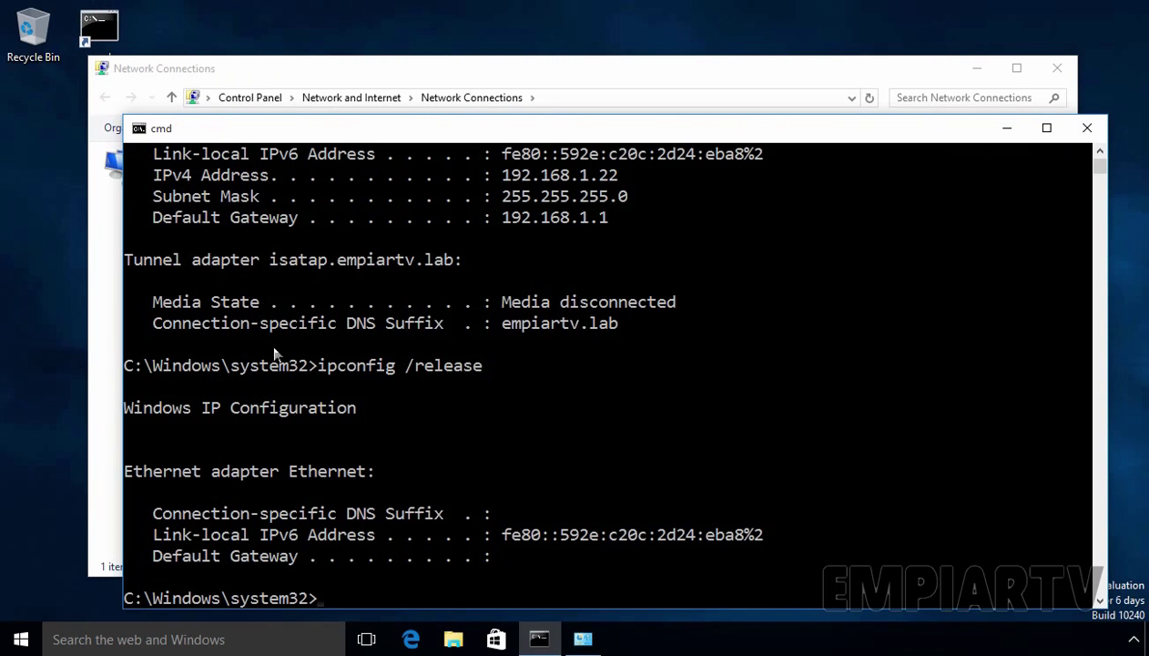
- Switch to the client's command prompt and run ipconfig /renew to obtain the reserved address again
key(Up)
key(BackSpace)
key(BackSpace)
key(BackSpace)
key(BackSpace)
key(BackSpace)
text(new)
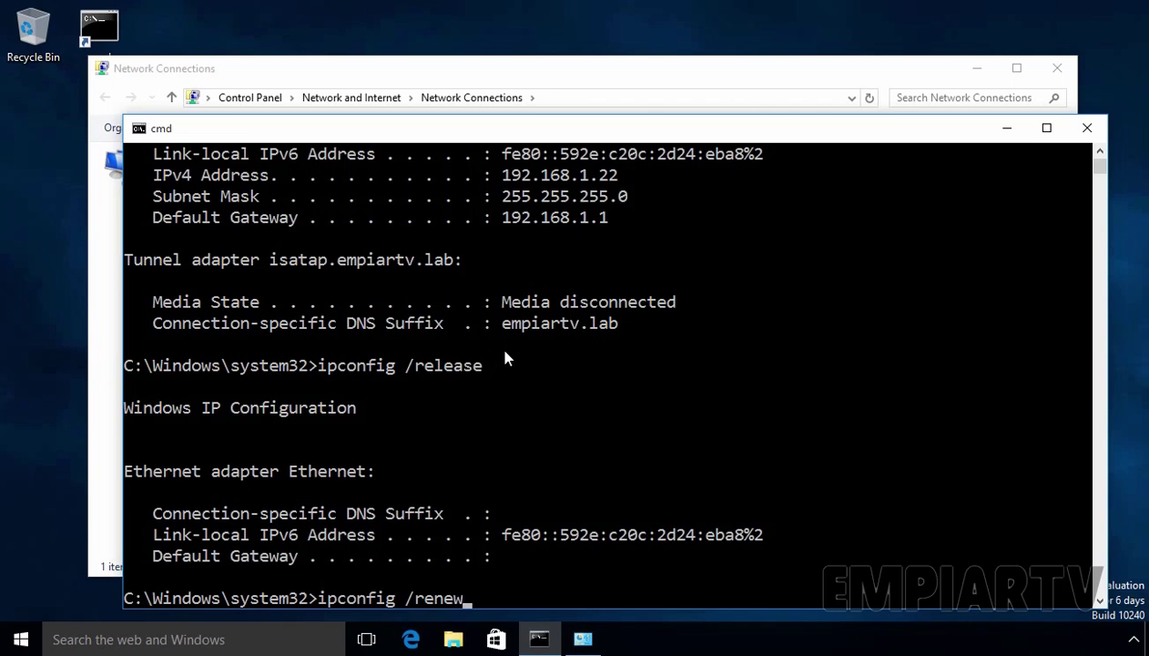
key(Return)
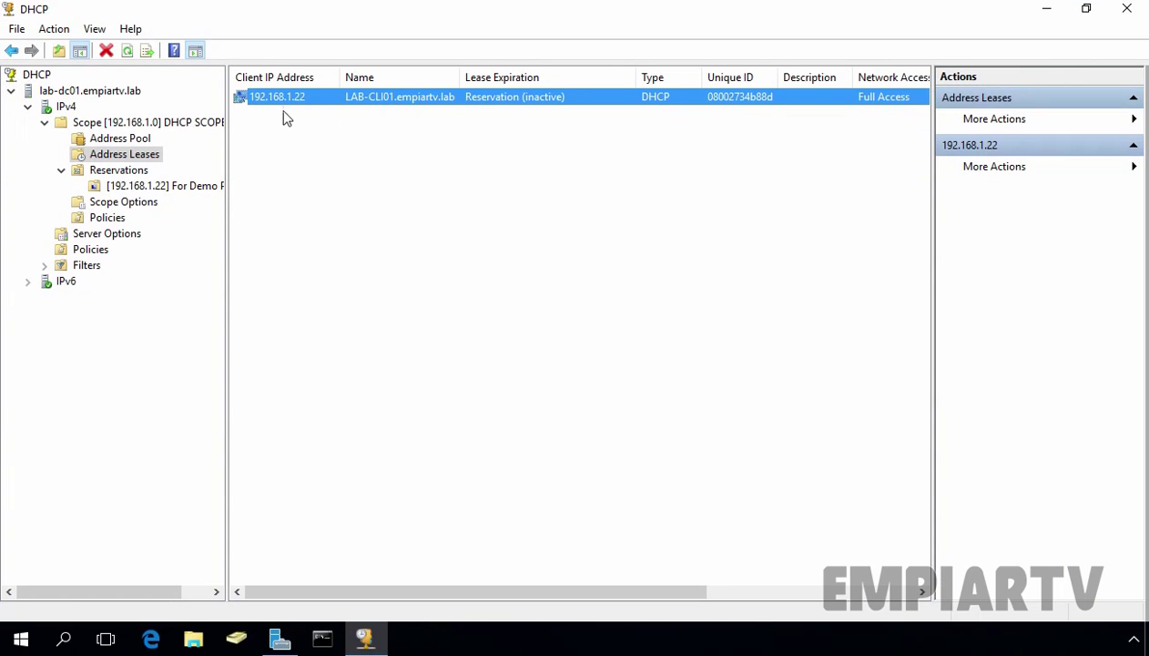
- Refresh Address Leases in the server's DHCP console and check the reservation's status following the renewal
right_click(507, 150)
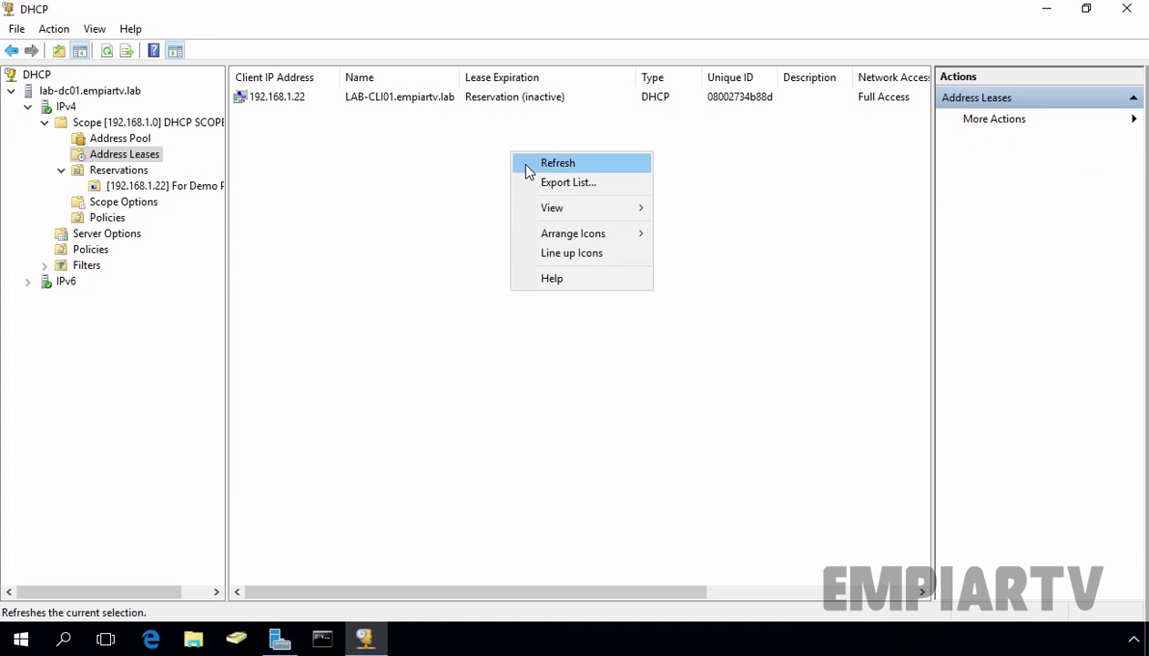
click(531, 167)
click(494, 99)
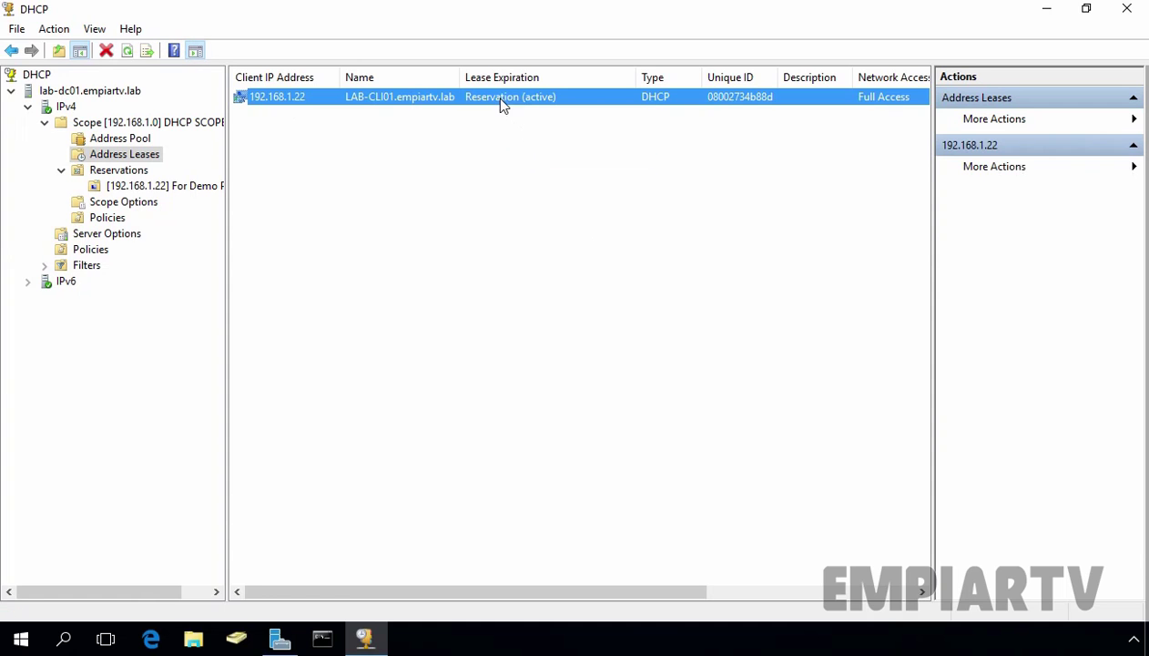
click(512, 204)
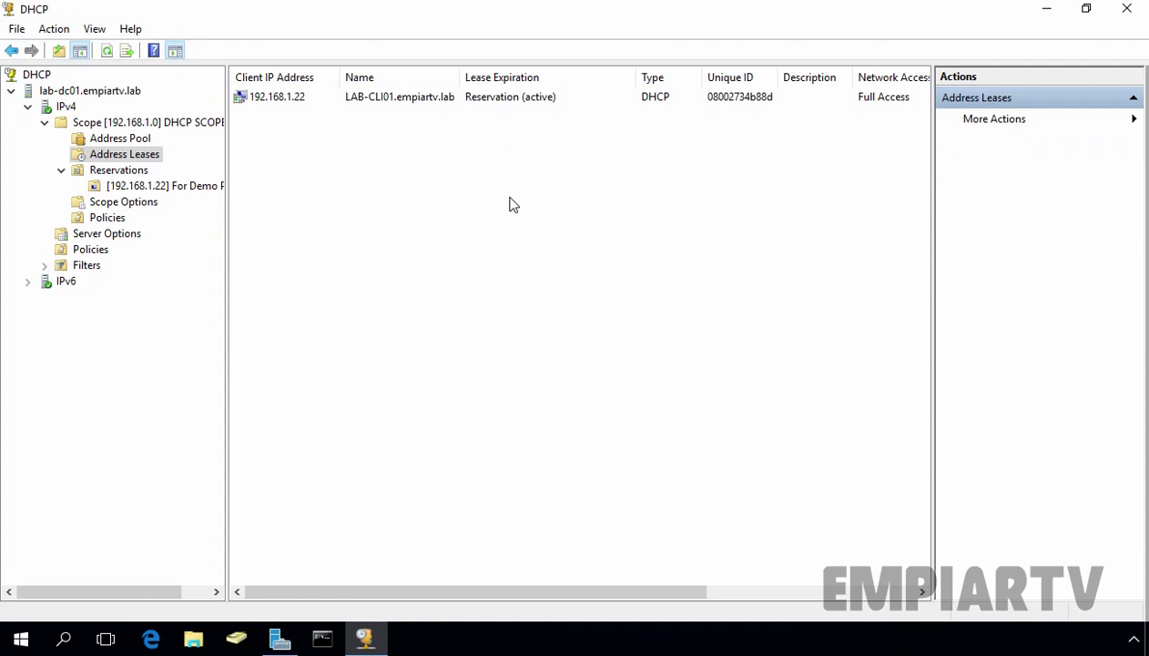